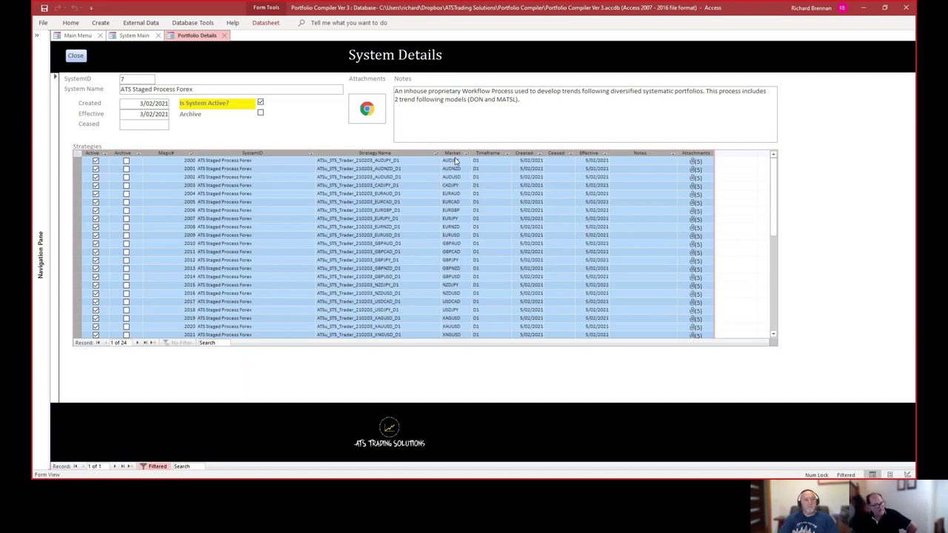
click(449, 160)
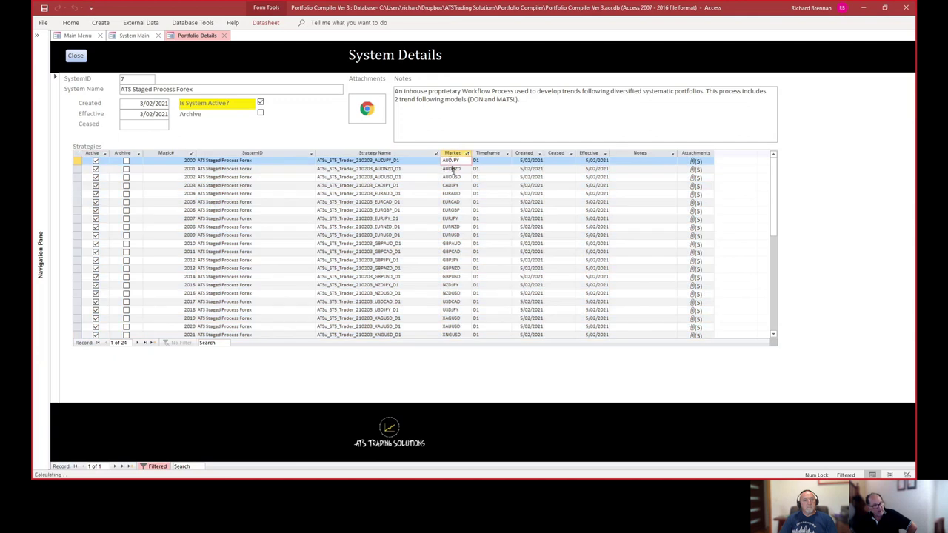
click(449, 177)
click(450, 186)
click(447, 219)
click(450, 260)
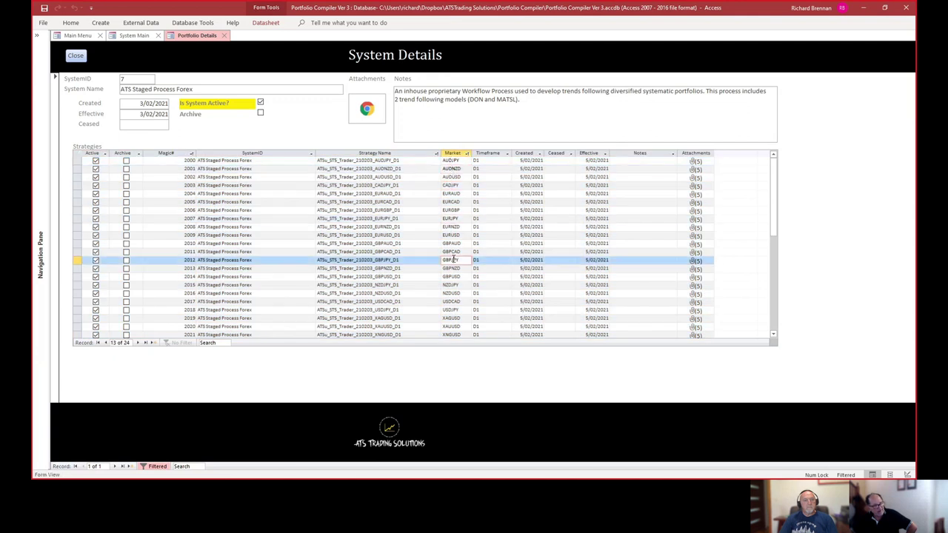
click(453, 153)
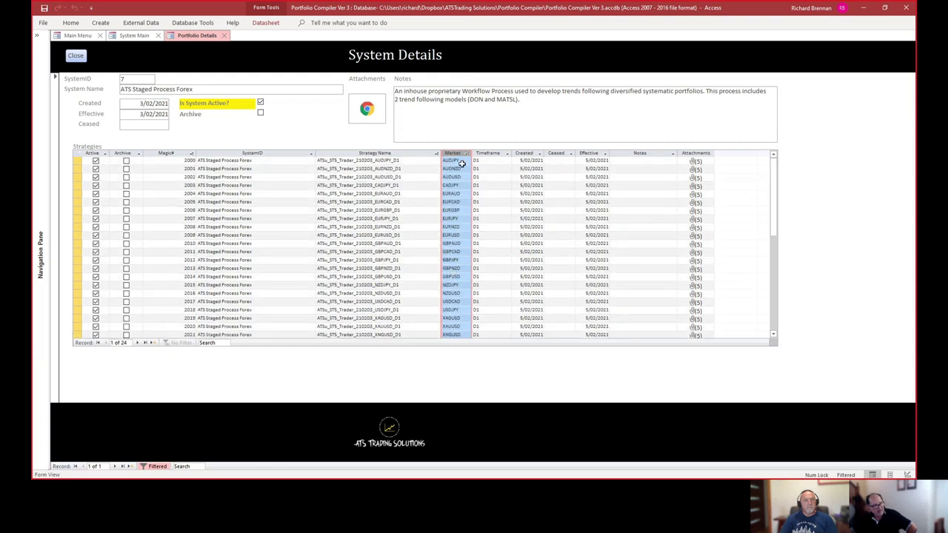
scroll(453, 263, down, 1)
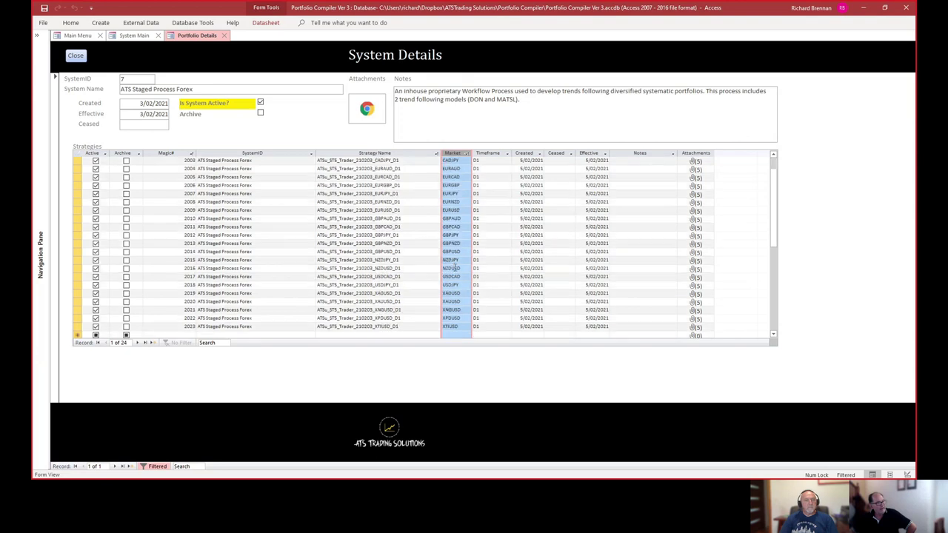
click(455, 326)
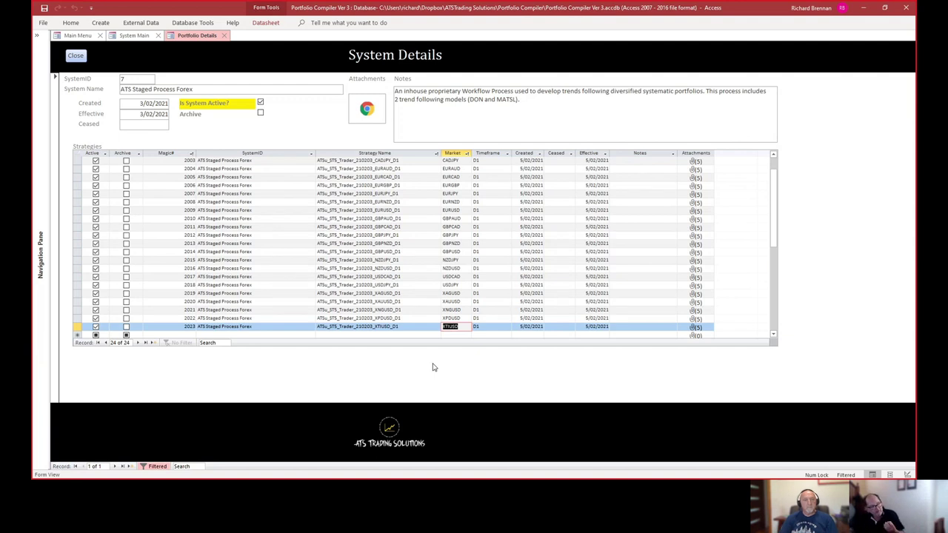
click(462, 327)
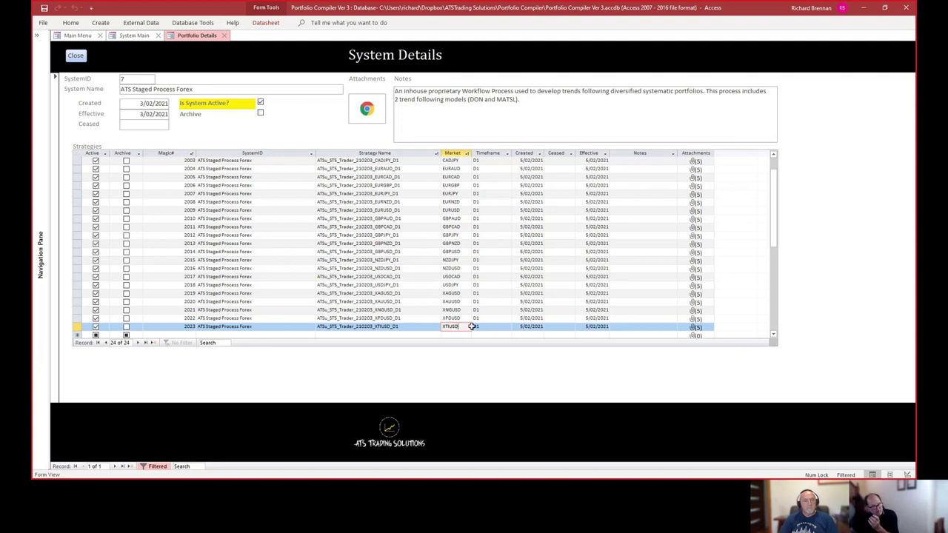
drag(467, 326, 435, 319)
click(455, 300)
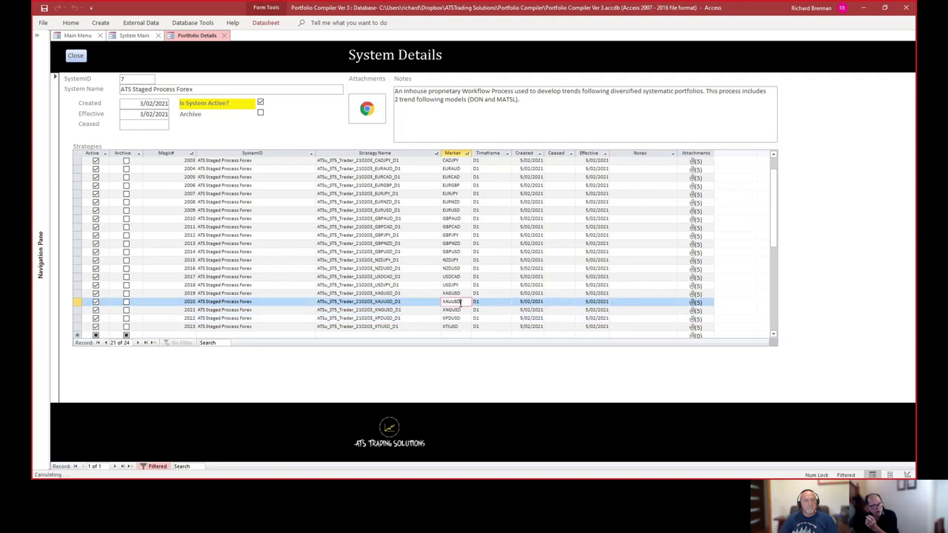
click(454, 293)
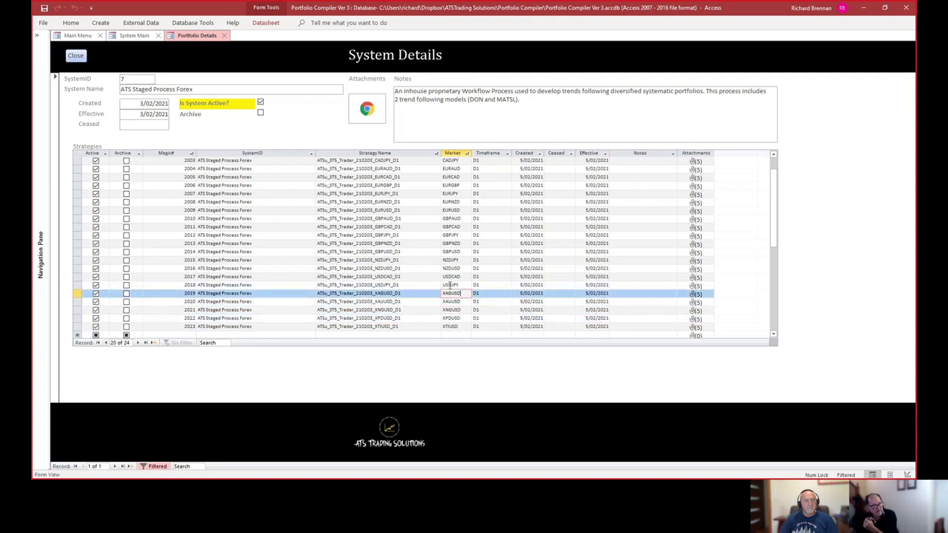
click(450, 285)
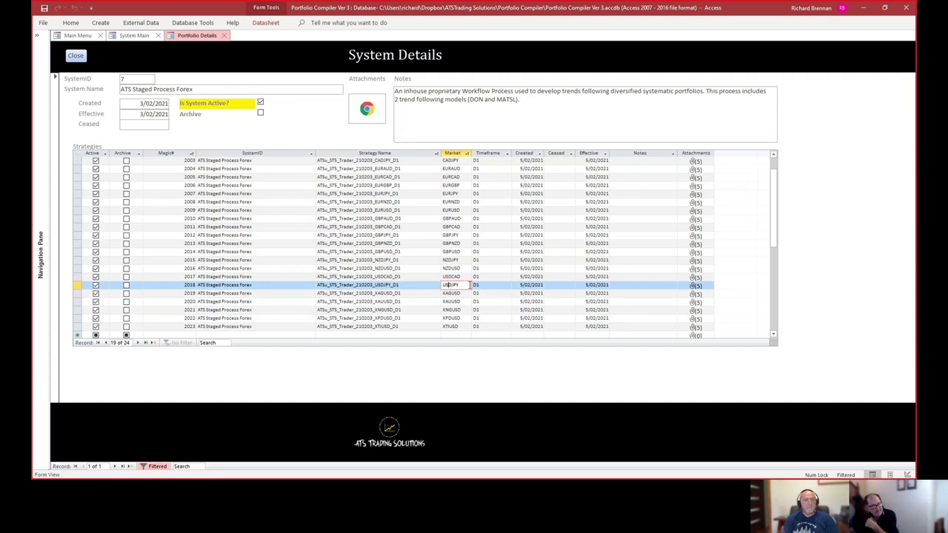
click(453, 276)
click(452, 243)
click(454, 202)
click(418, 169)
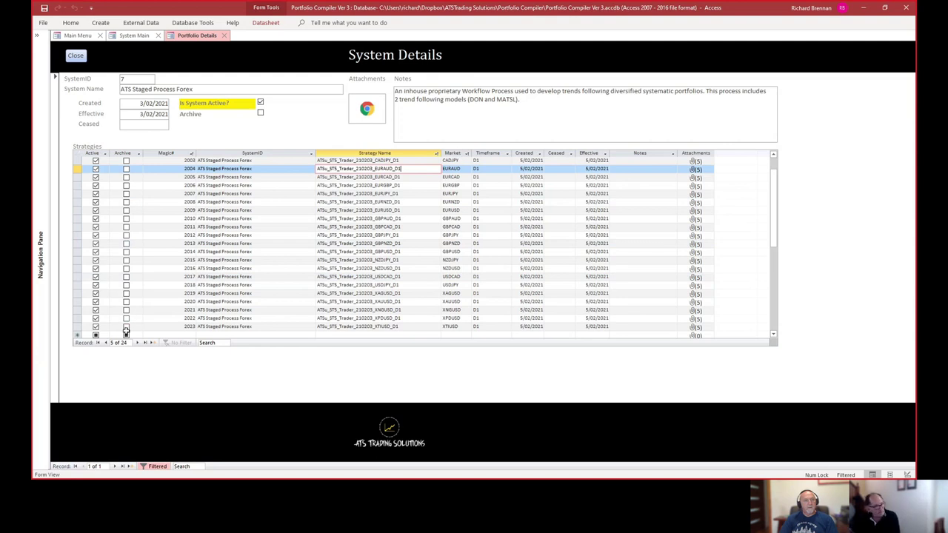
Start a 25th strategy row at the bottom of the Strategies list marked Active, then enter its Magic# cell.
scroll(165, 313, down, 3)
click(96, 286)
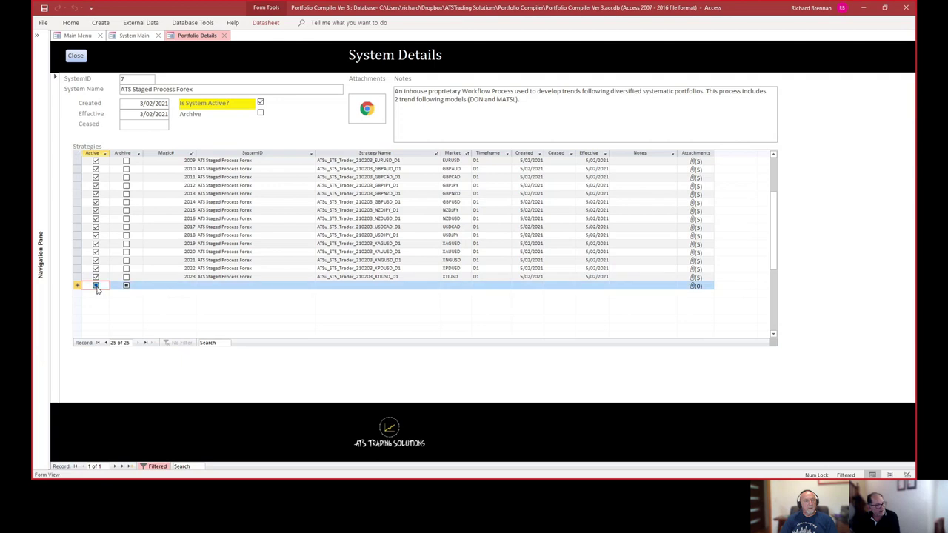
click(187, 286)
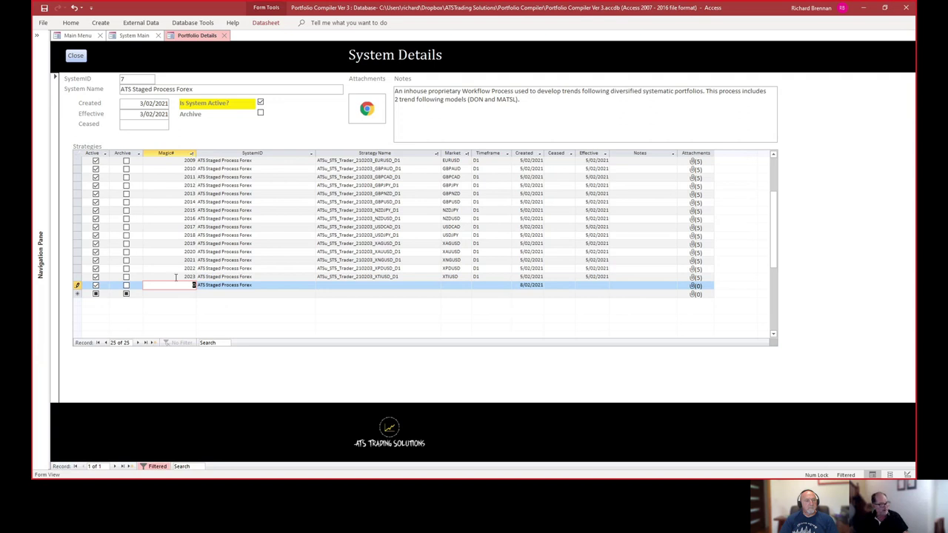
Fill the new row's Magic# and SystemID, copying the strategy name from the row above.
drag(182, 289, 231, 288)
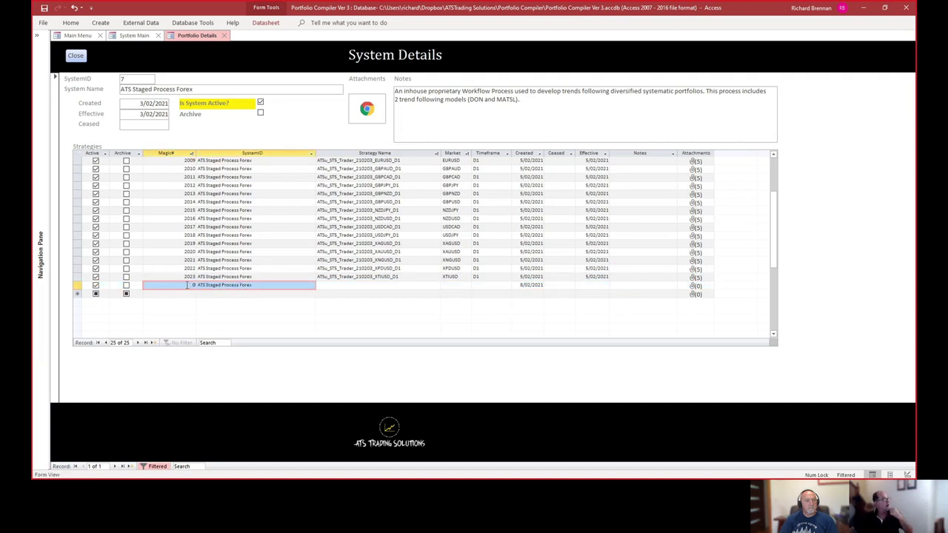
click(188, 285)
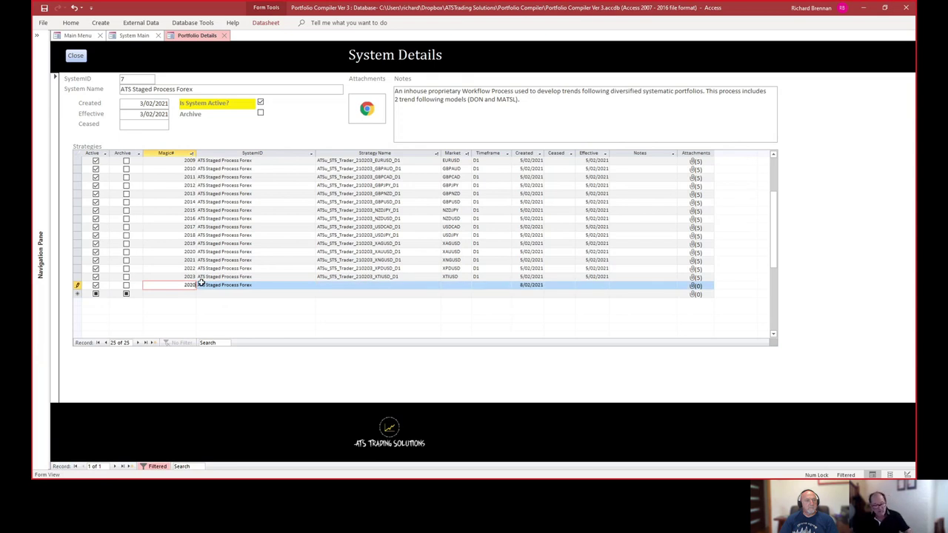
key(Tab)
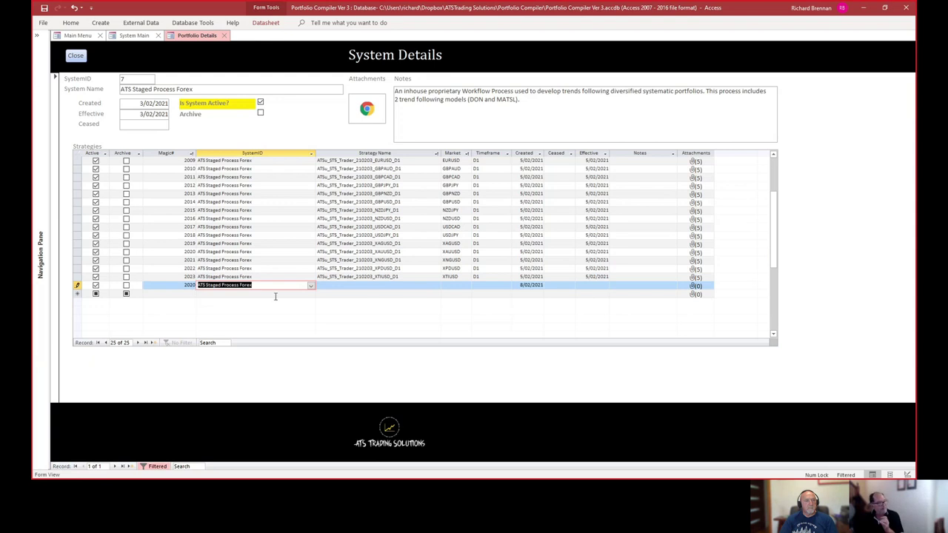
click(345, 286)
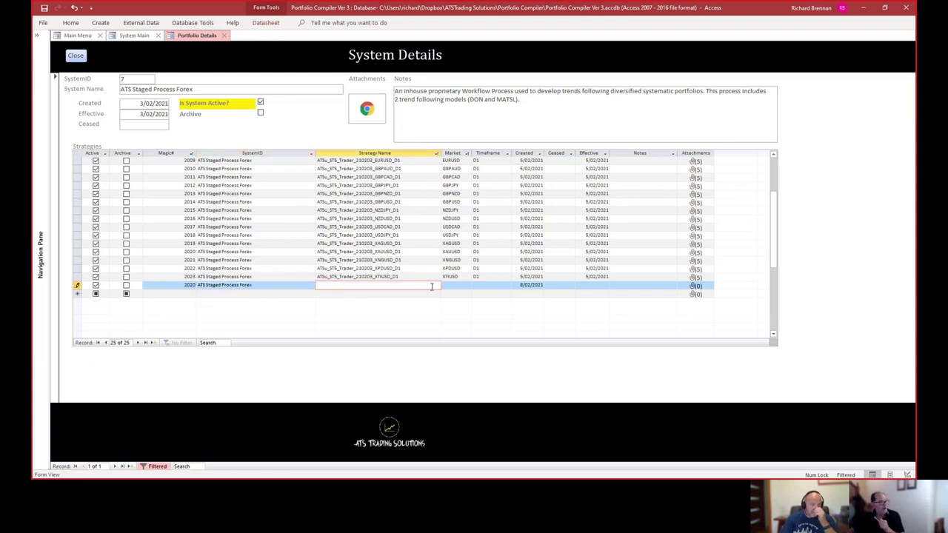
key(ctrl+apostrophe)
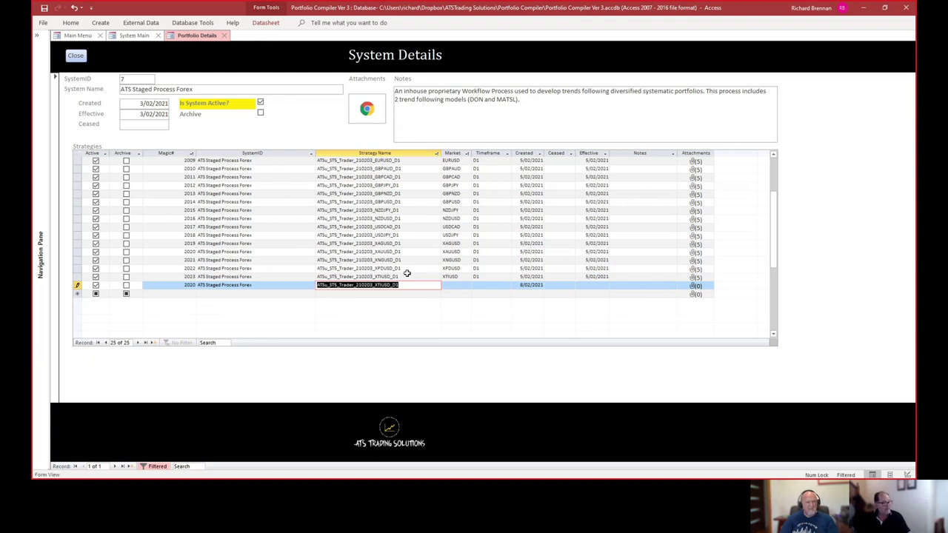
click(389, 285)
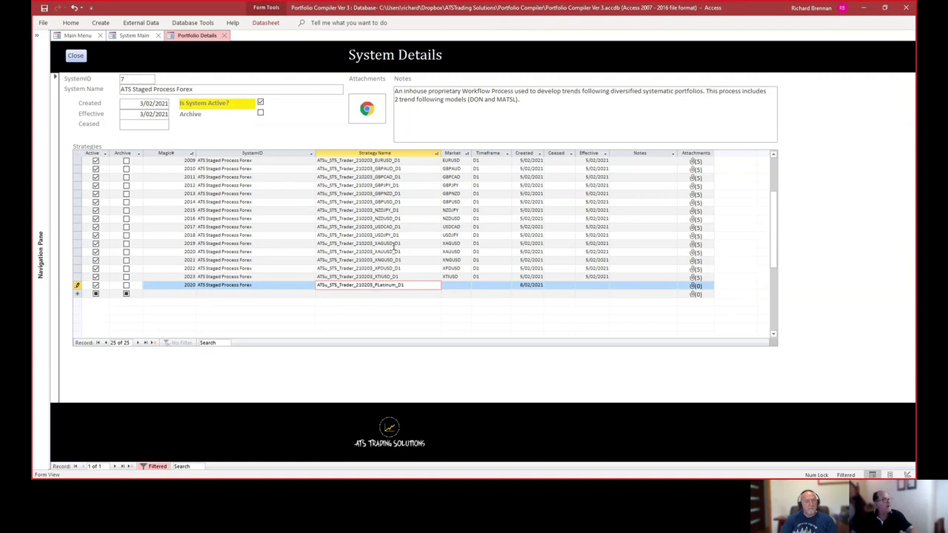
Enter market XPTUSD and timeframe D1, and fill the effective date 5/02/2021.
key(Tab)
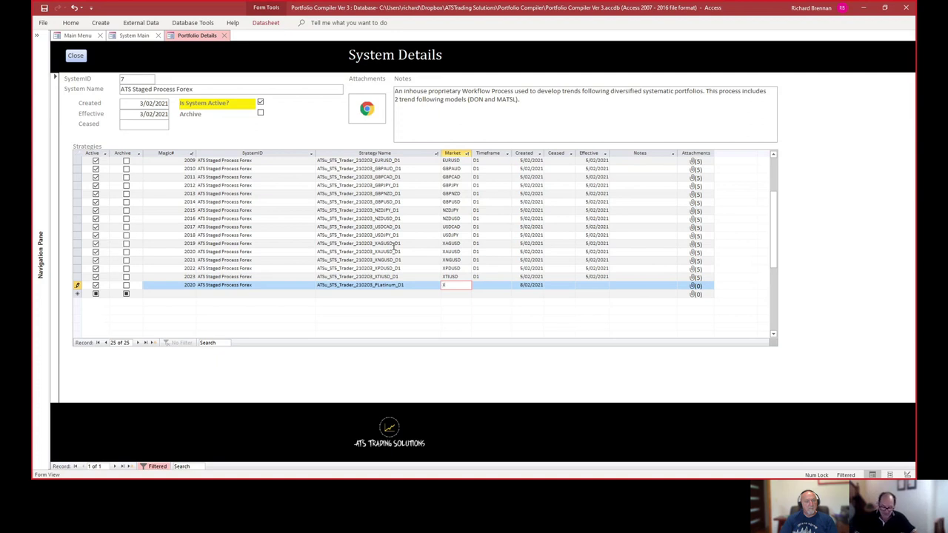
text(XPTUS)
key(BackSpace)
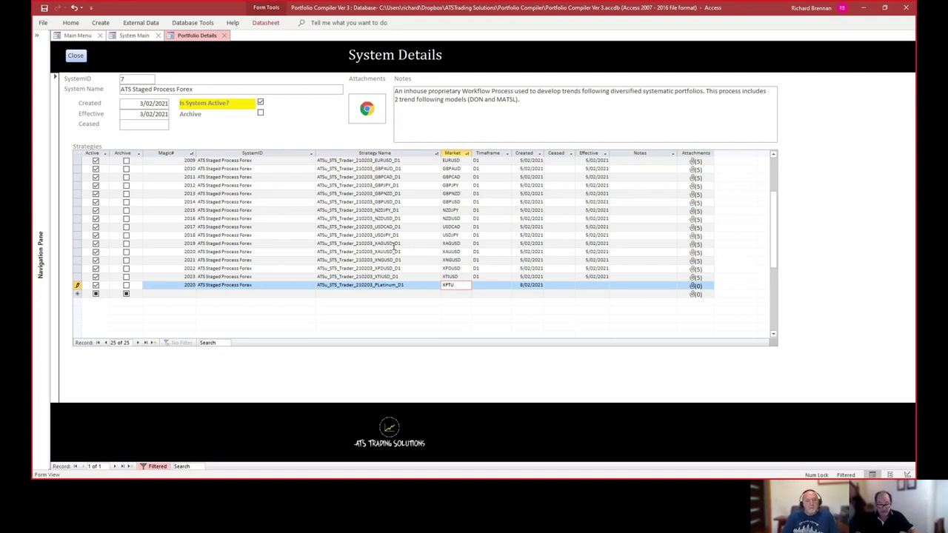
text(SD)
key(Tab)
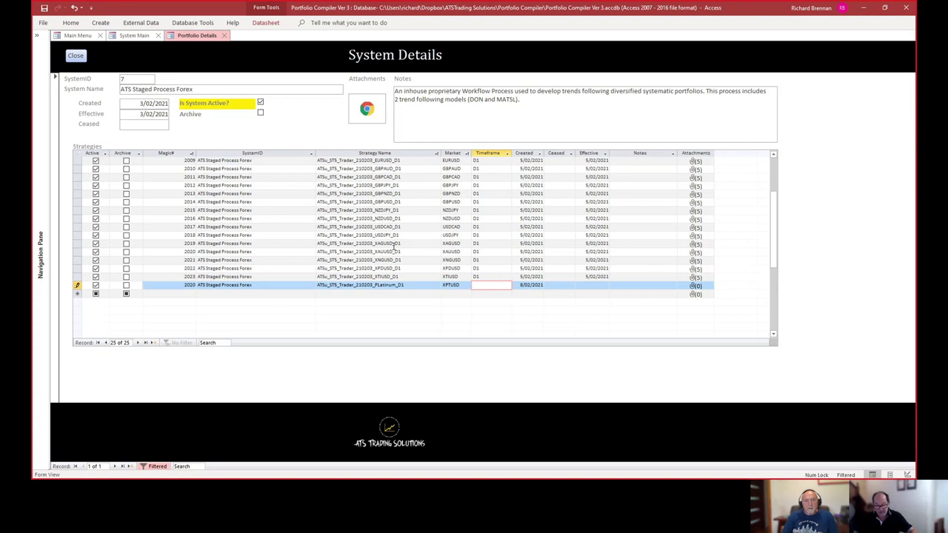
text(D1)
key(Tab)
key(Tab)
key(Tab)
key(ctrl+apostrophe)
key(Tab)
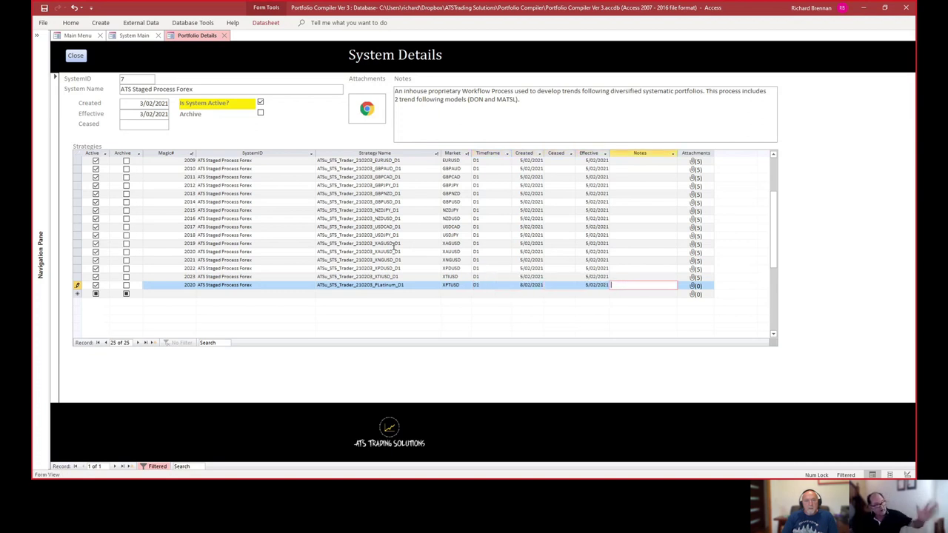
scroll(650, 240, up, 3)
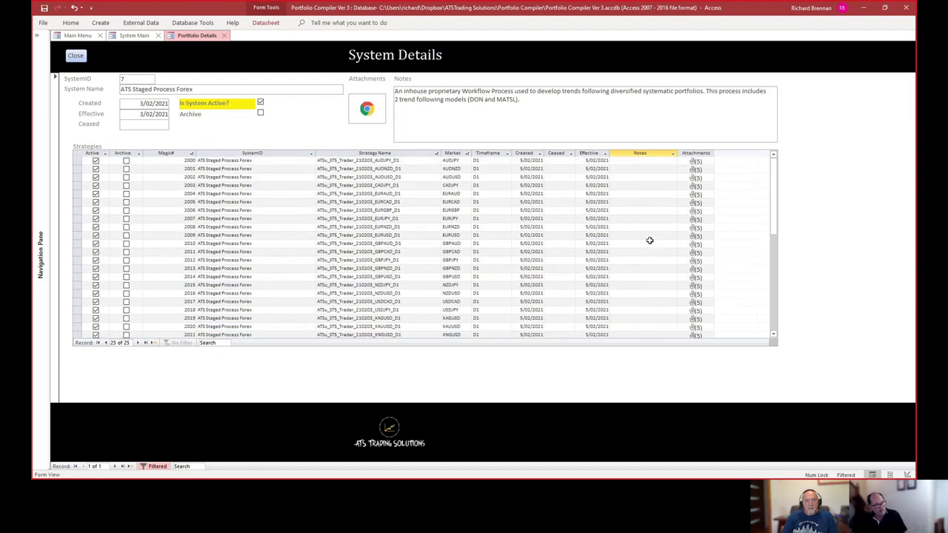
Try saving the Platinum row, dismissing repeated duplicate-value errors and unticking Active.
click(441, 111)
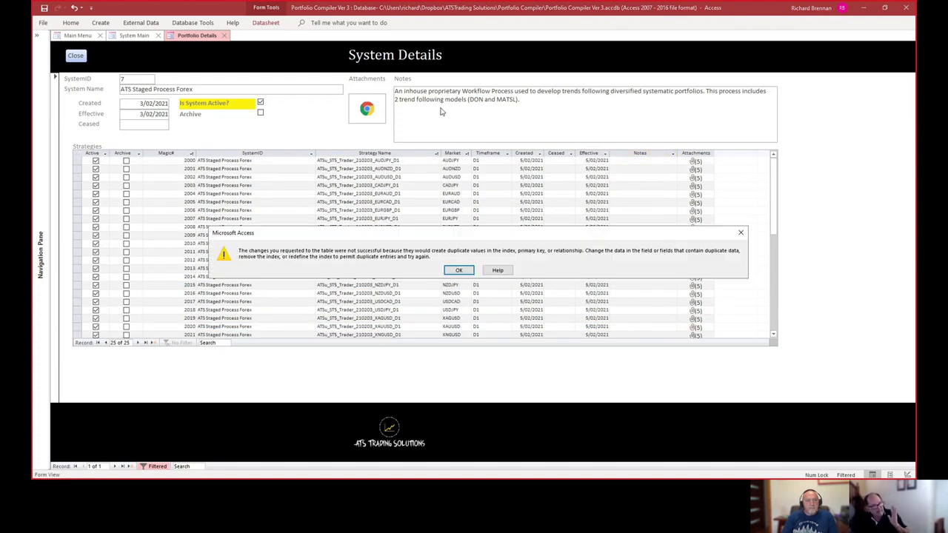
click(461, 271)
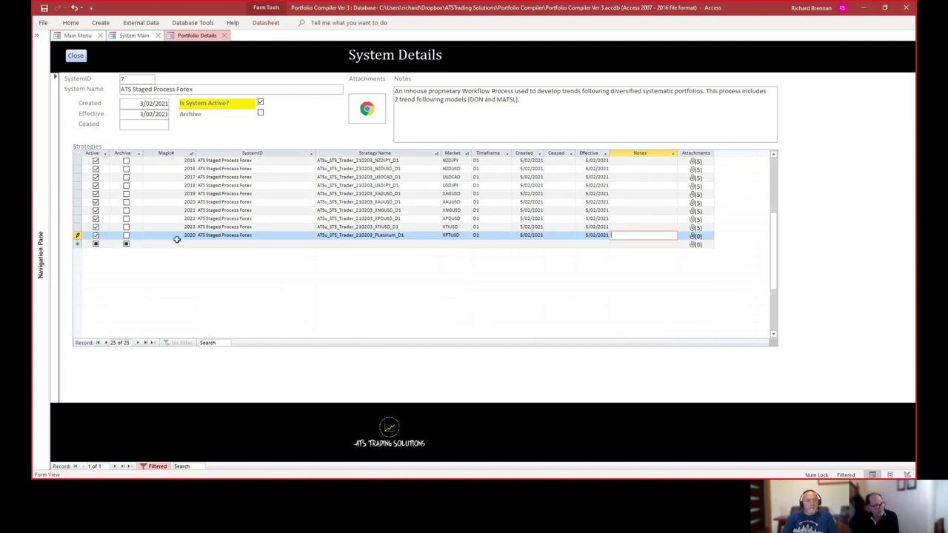
click(77, 235)
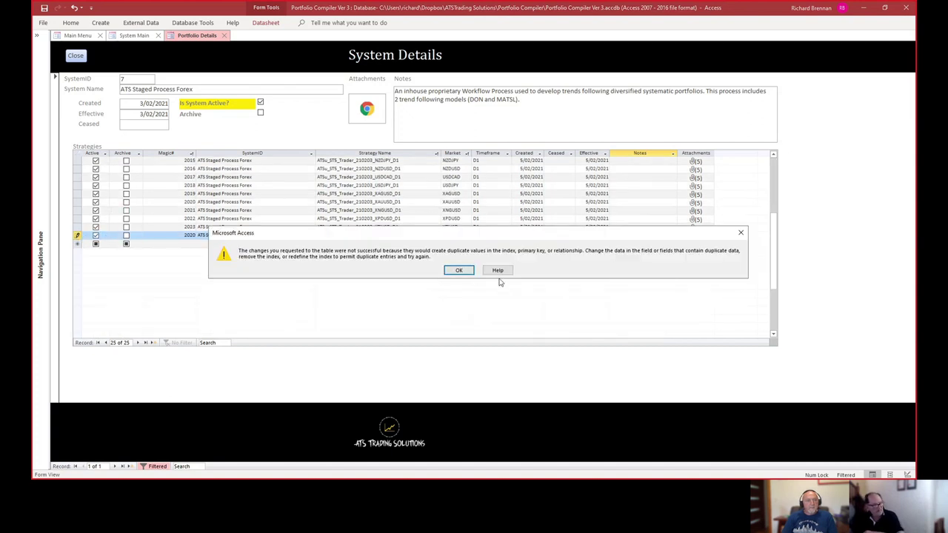
click(457, 271)
click(95, 236)
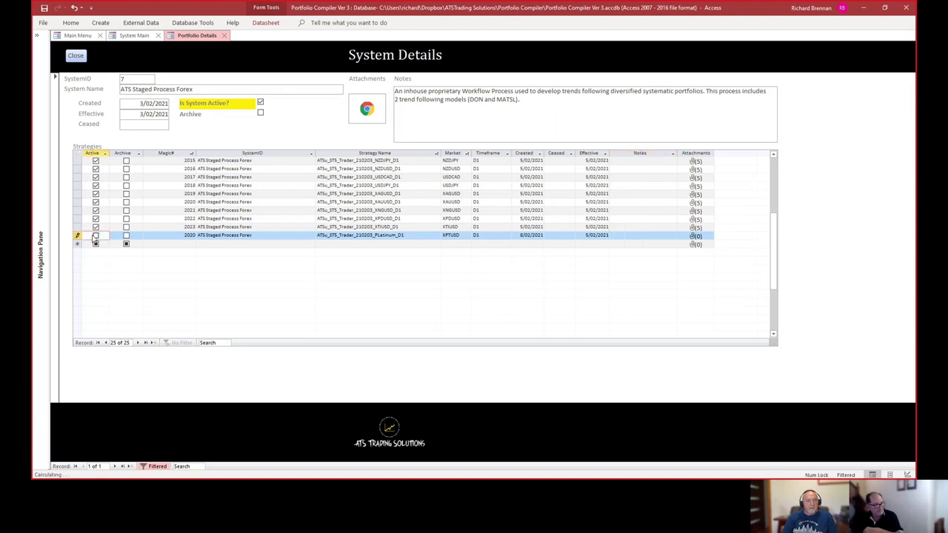
click(75, 234)
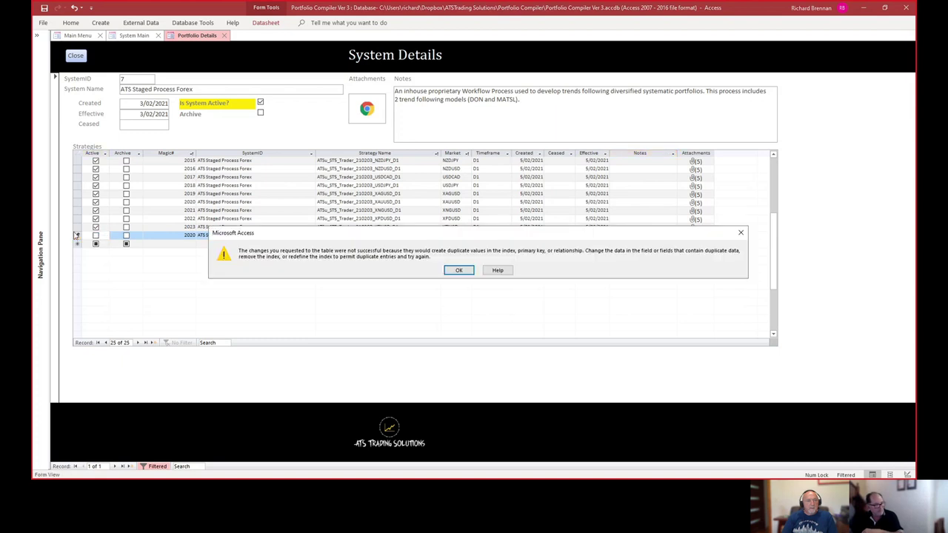
click(458, 271)
Change the row's Magic# to 4567, then delete the Platinum strategy record.
double_click(185, 237)
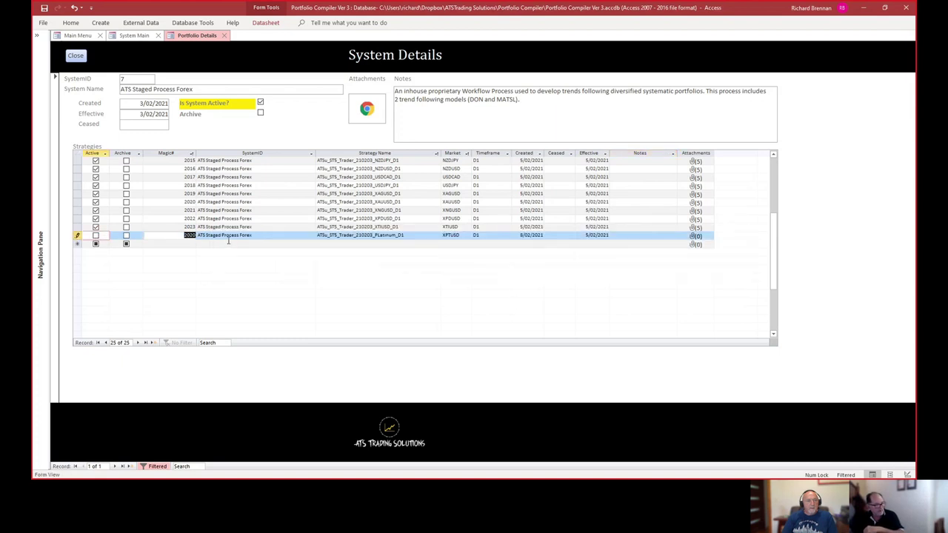
text(4567)
key(Tab)
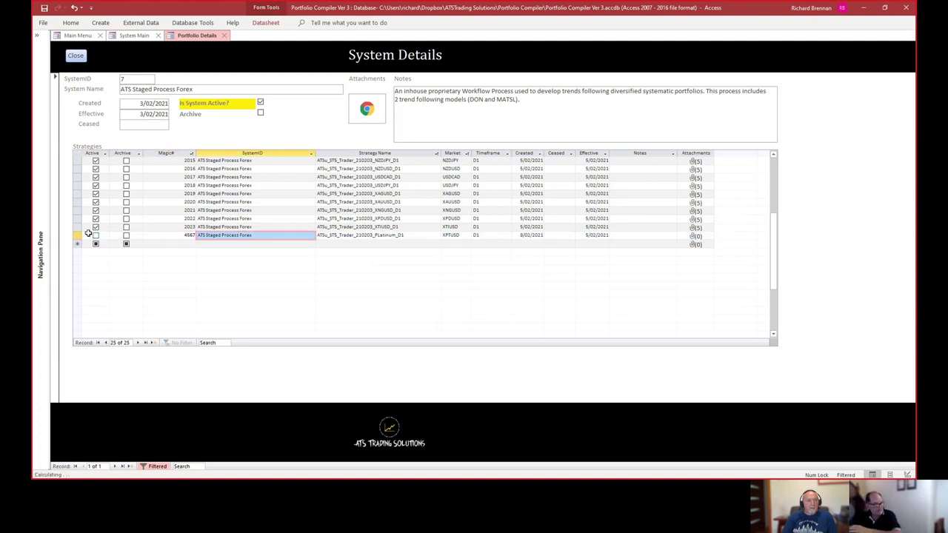
click(76, 236)
key(Delete)
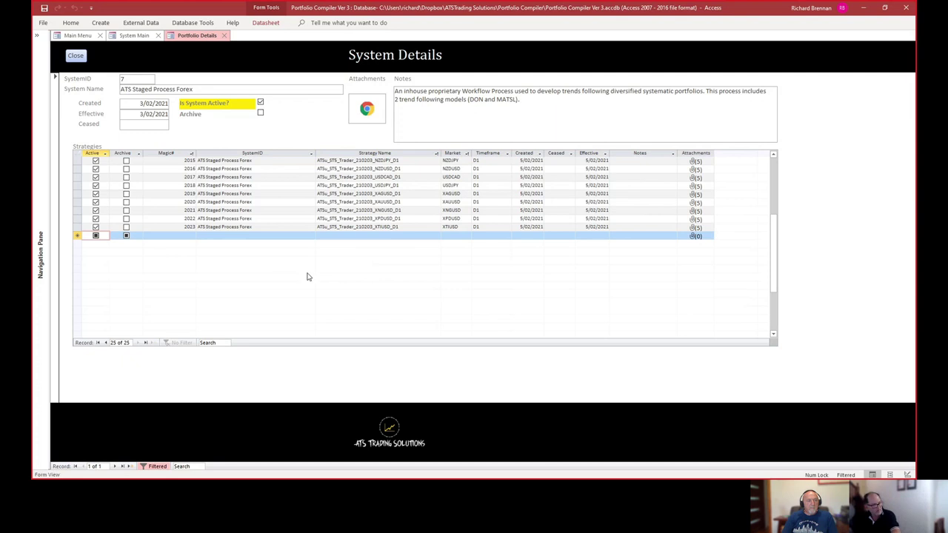
scroll(249, 228, up, 5)
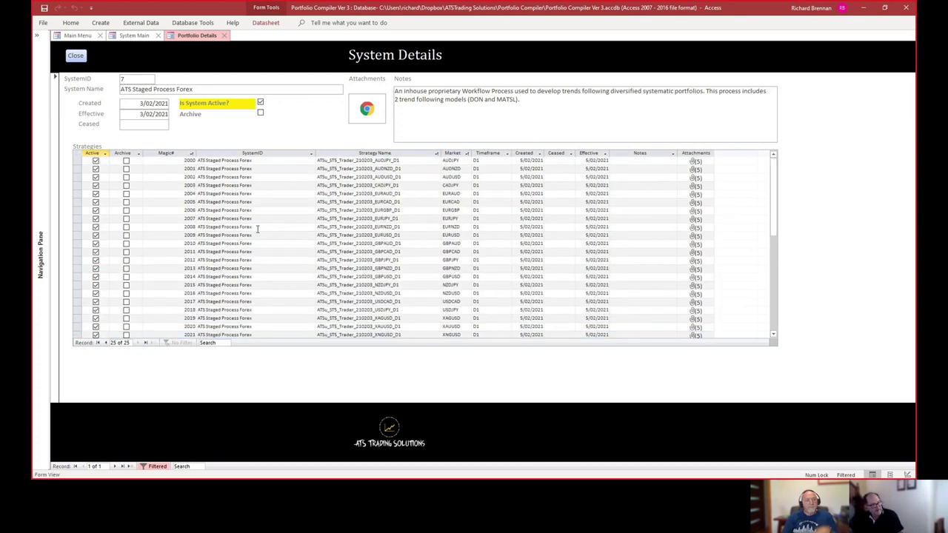
Open the system's Attachments dialog and select ATSu_ST1A_Chart_200630.ex4 and ATSu_ST1_Optimiser_200608.ex4.
click(366, 80)
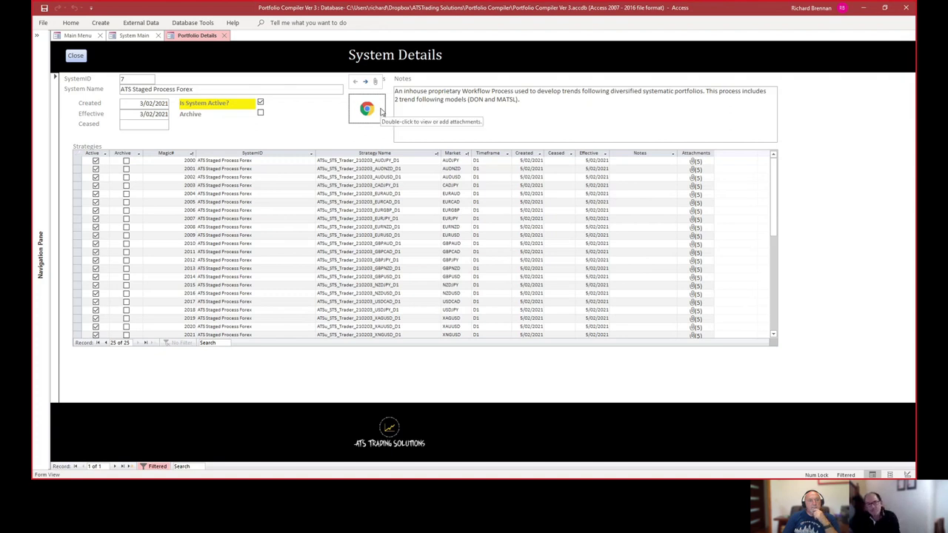
double_click(368, 110)
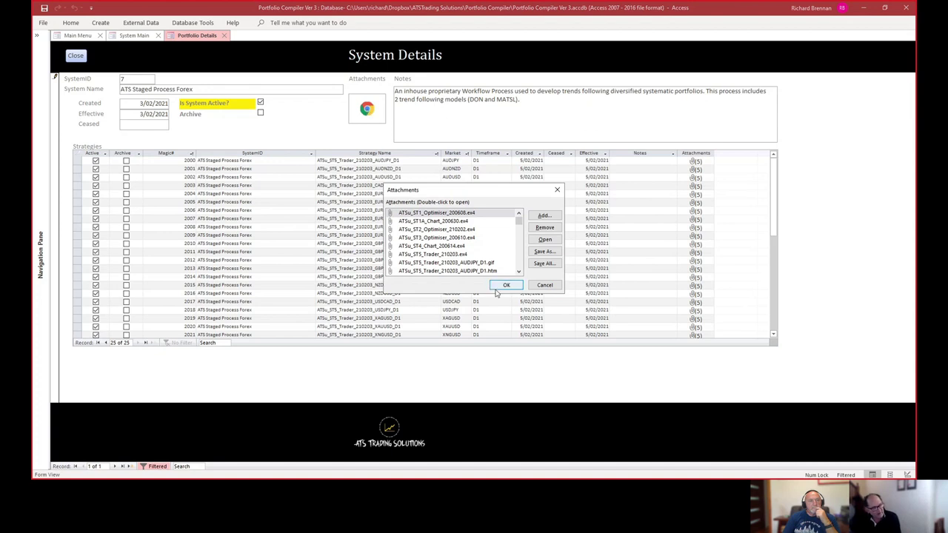
click(467, 221)
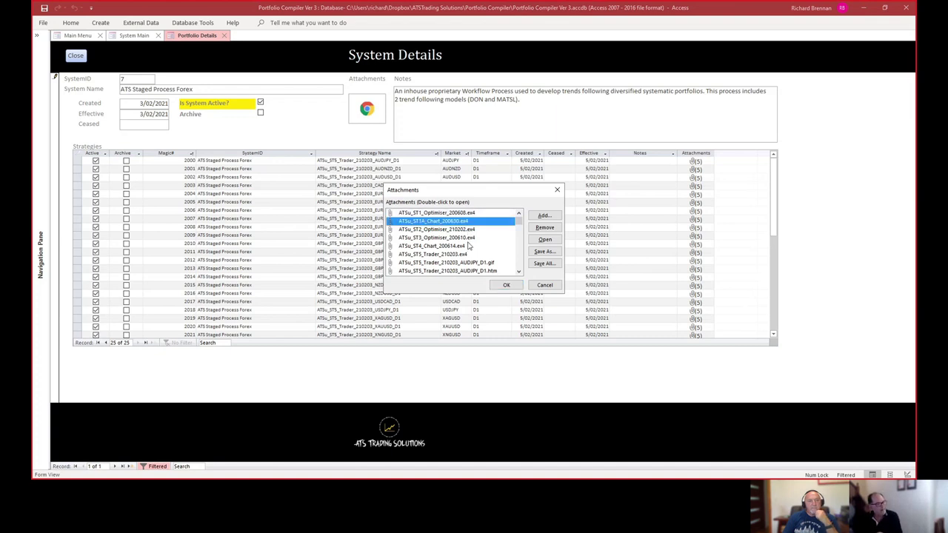
click(433, 214)
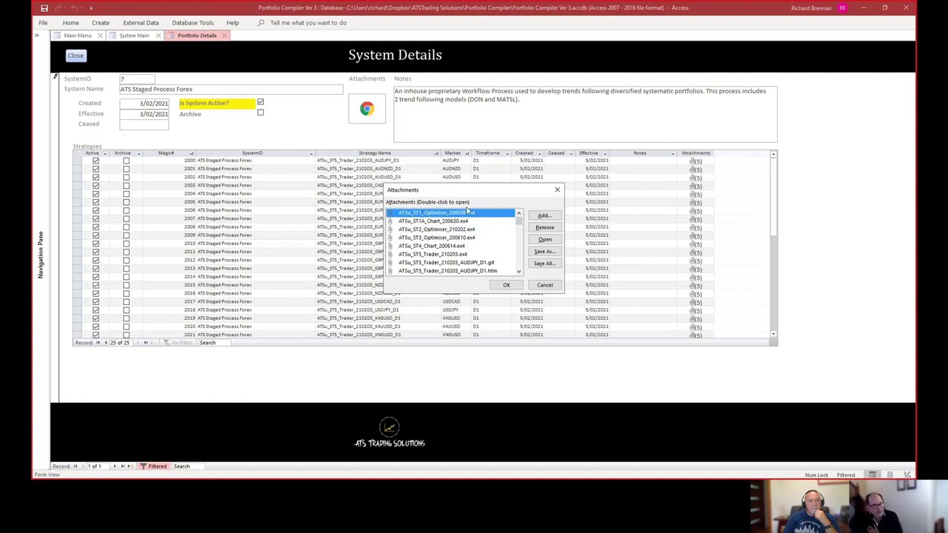